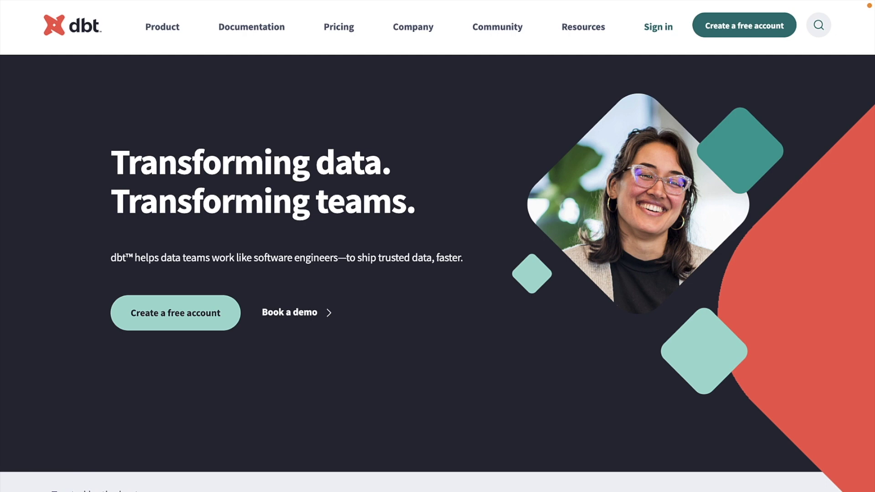
- Scroll the getdbt.com homepage down to the analytics engineering workflow section
{"action": "scroll", "coordinate": [438, 246], "scroll_direction": "down", "scroll_amount": 10}
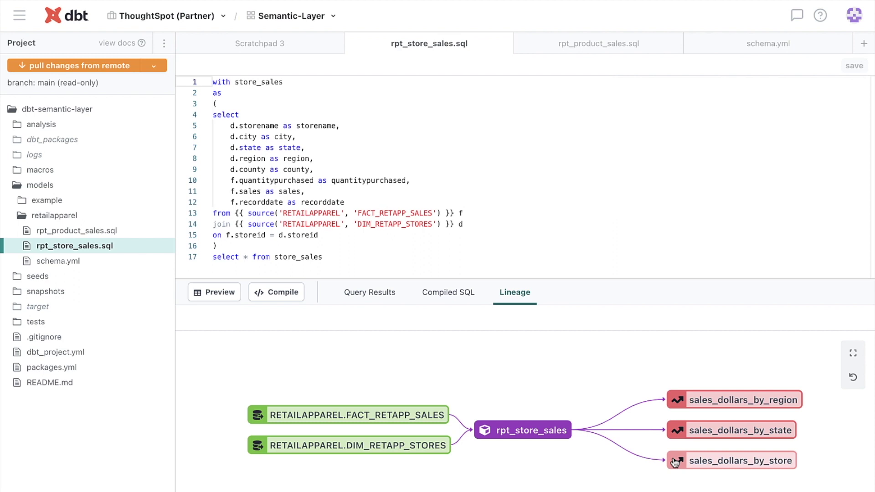
{"action": "left_click", "coordinate": [148, 263]}
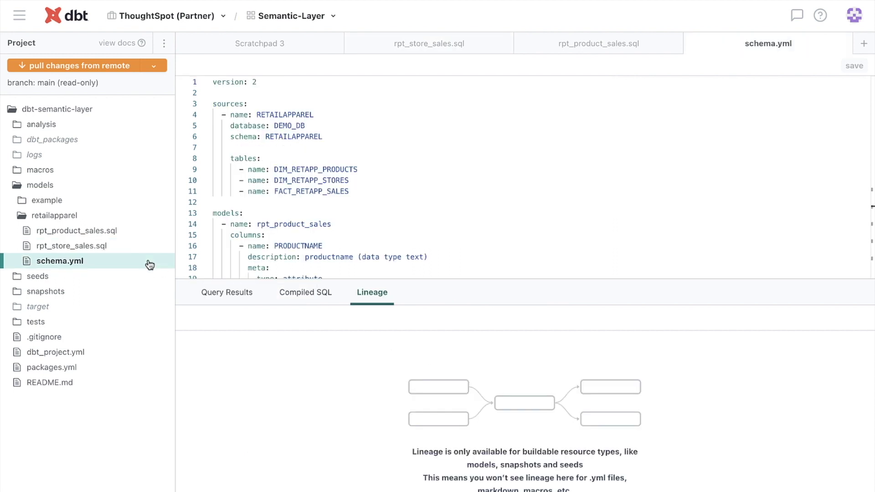
- Find 'metrics' in schema.yml and step through the sales_volume_by_product_type metric definition
{"action": "left_click", "coordinate": [394, 212]}
{"action": "key", "text": "ctrl+f"}
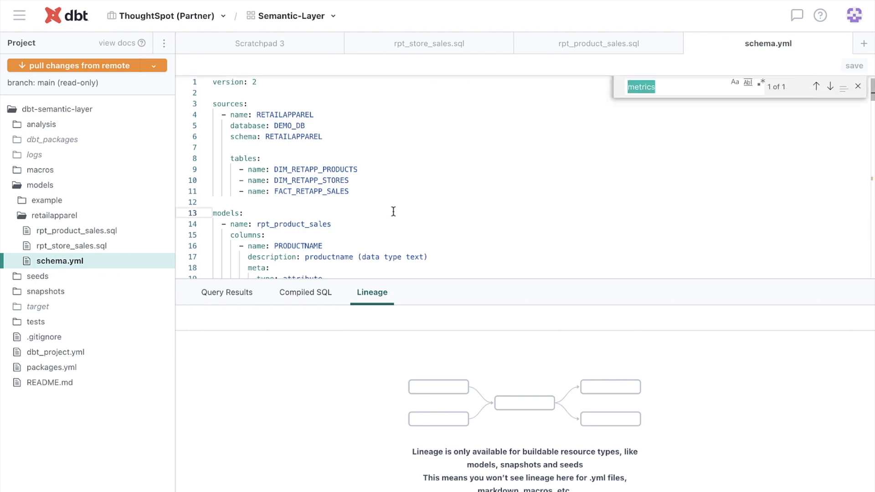
{"action": "type", "text": "metrics"}
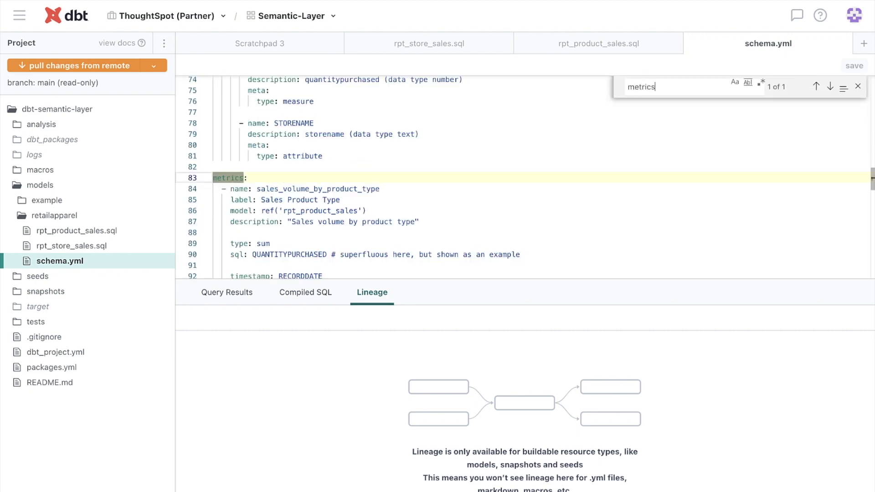
{"action": "left_click", "coordinate": [259, 182]}
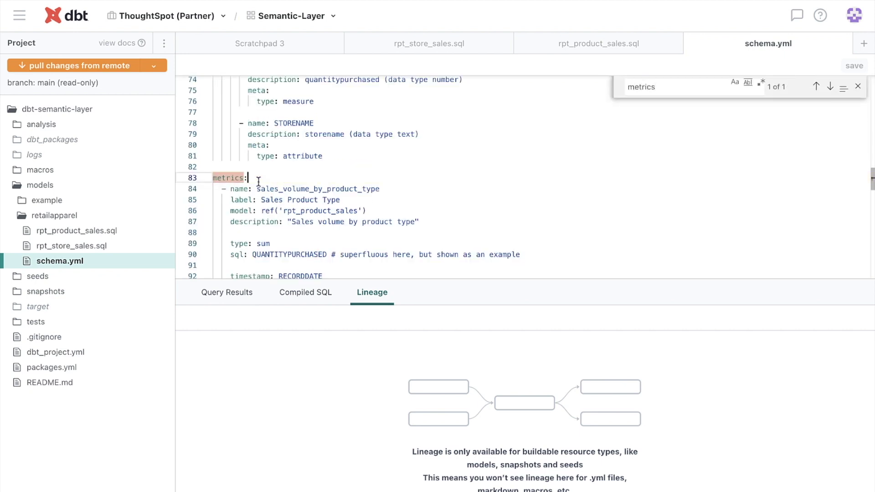
{"action": "key", "text": "Down"}
{"action": "key", "text": "Down"}
{"action": "key", "text": "Down"}
{"action": "key", "text": "Down"}
{"action": "key", "text": "Down"}
{"action": "key", "text": "Down"}
{"action": "key", "text": "Down"}
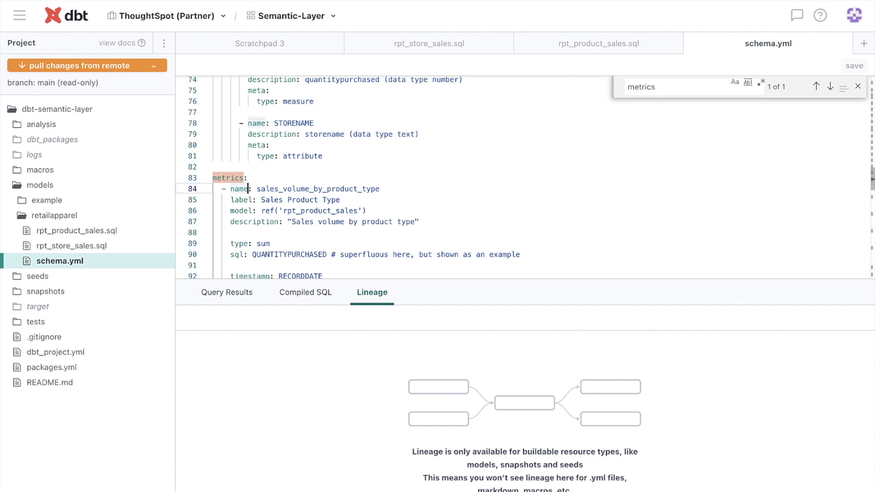
{"action": "key", "text": "Down"}
{"action": "key", "text": "Down"}
{"action": "key", "text": "Down"}
{"action": "key", "text": "Down"}
{"action": "key", "text": "Down"}
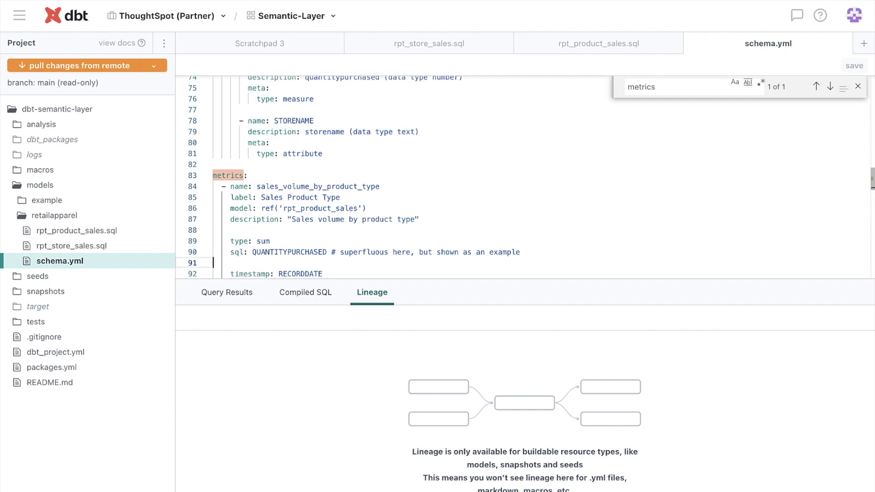
{"action": "key", "text": "Down"}
{"action": "key", "text": "Down"}
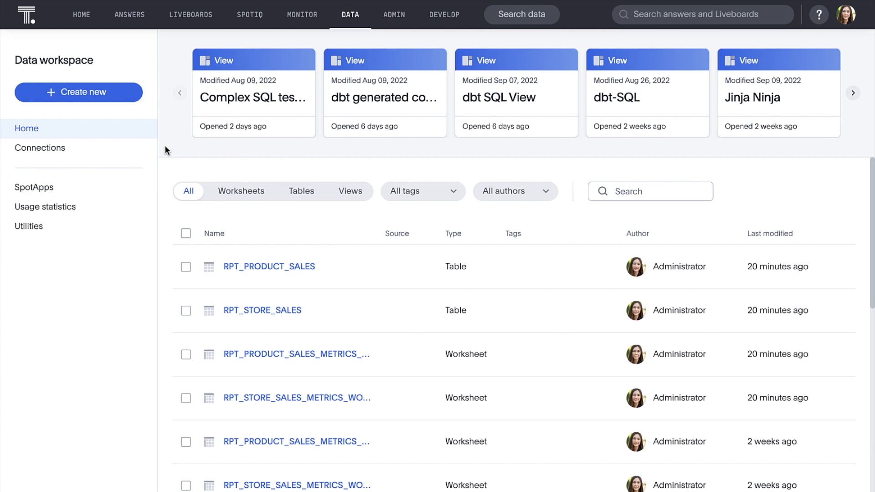
- Launch the dbt integration wizard from the Data workspace's Utilities page
{"action": "left_click", "coordinate": [134, 230]}
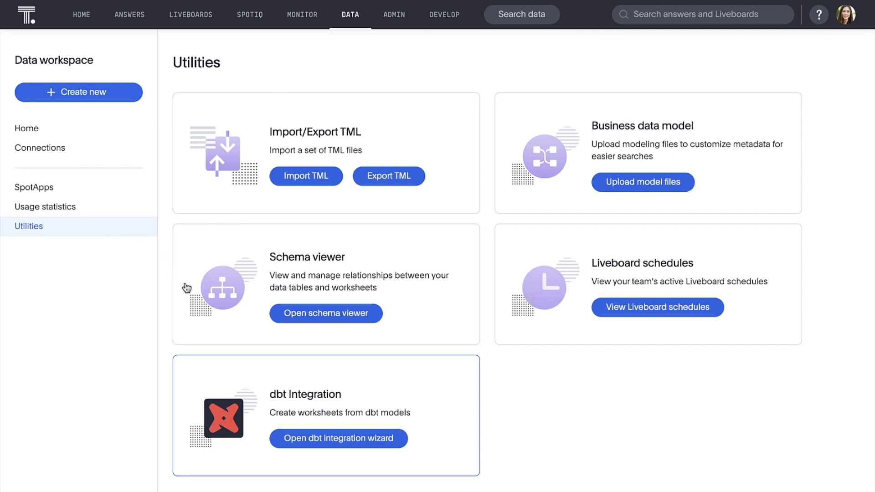
{"action": "left_click", "coordinate": [379, 439]}
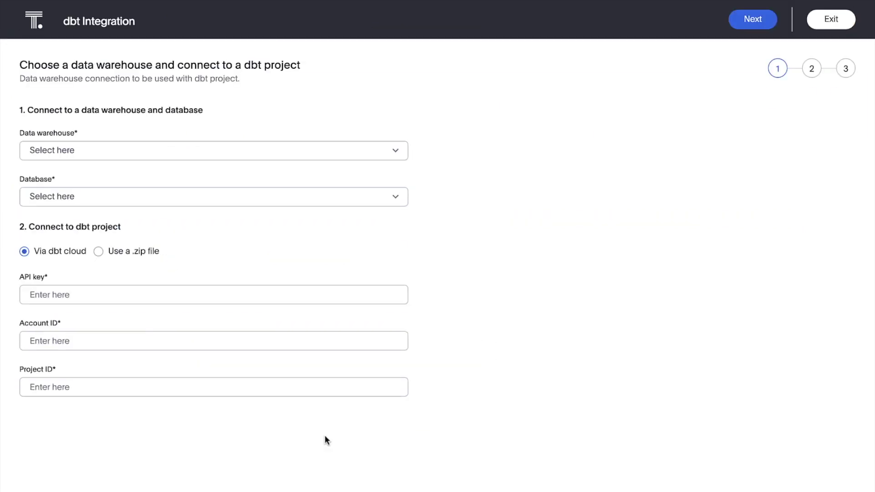
- Choose snowflake-dbt-20220921, paste the dbt Cloud API key, enter the account ID and project ID 109431
{"action": "left_click", "coordinate": [376, 155]}
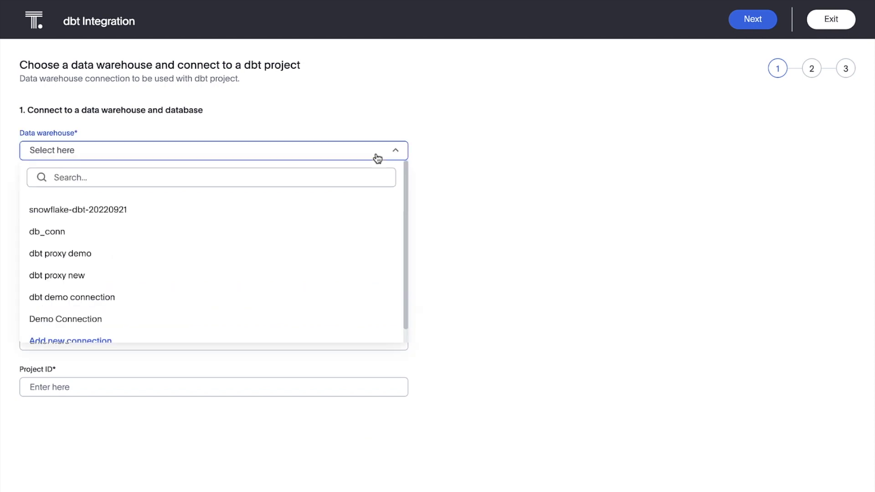
{"action": "left_click", "coordinate": [371, 209]}
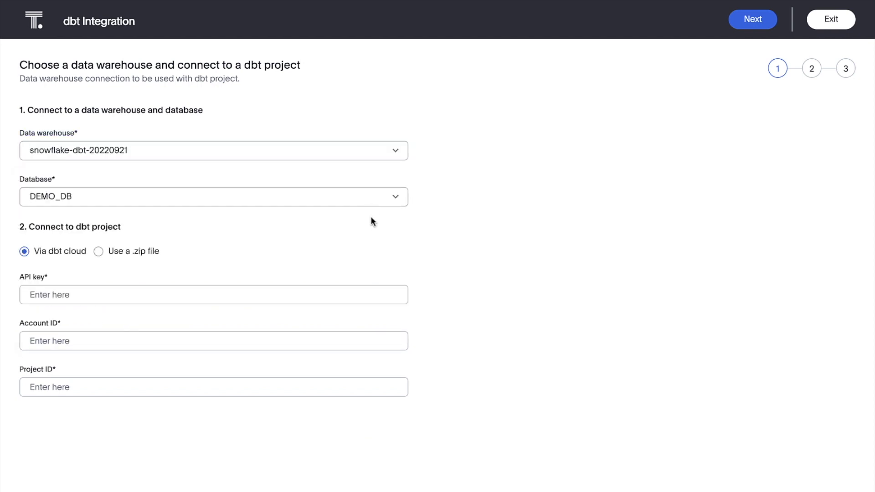
{"action": "left_click", "coordinate": [369, 294]}
{"action": "key", "text": "ctrl+v"}
{"action": "key", "text": "Tab"}
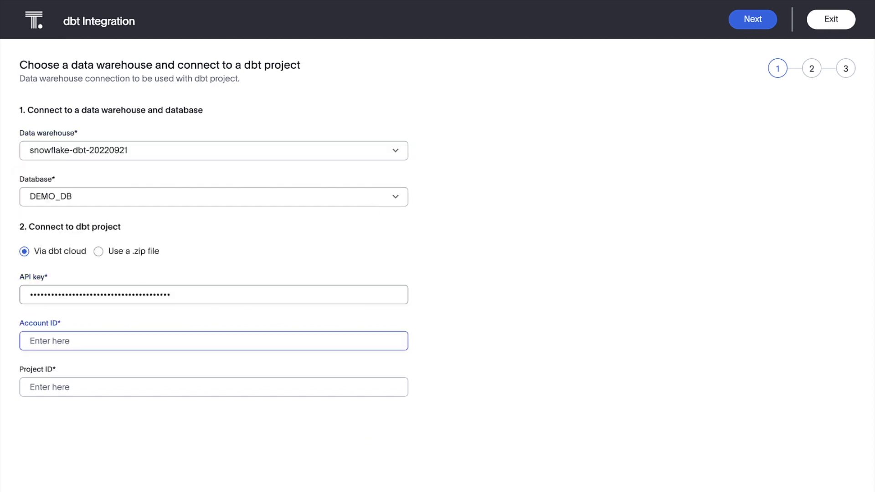
{"action": "type", "text": "43692"}
{"action": "key", "text": "Tab"}
{"action": "type", "text": "109431"}
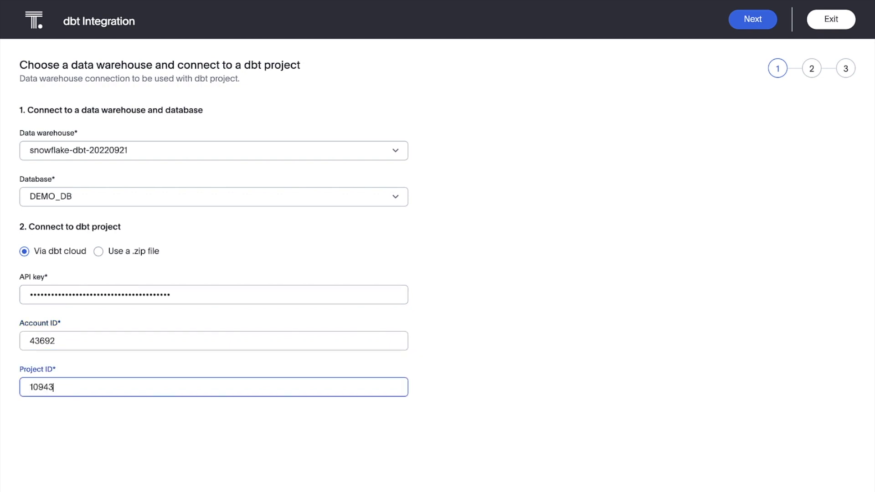
{"action": "left_click", "coordinate": [757, 22]}
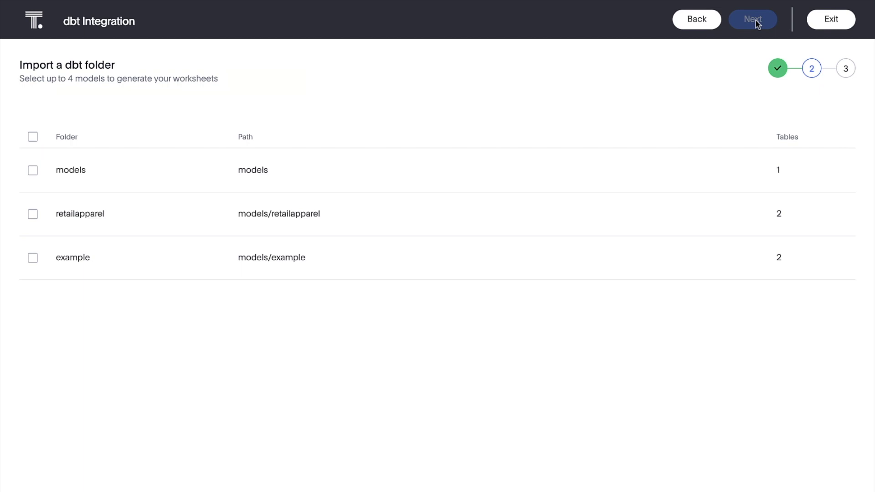
- Select the retailapparel folder, keep RPT_STORE_SALES and RPT_PRODUCT_SALES checked, and finish the wizard
{"action": "left_click", "coordinate": [33, 214]}
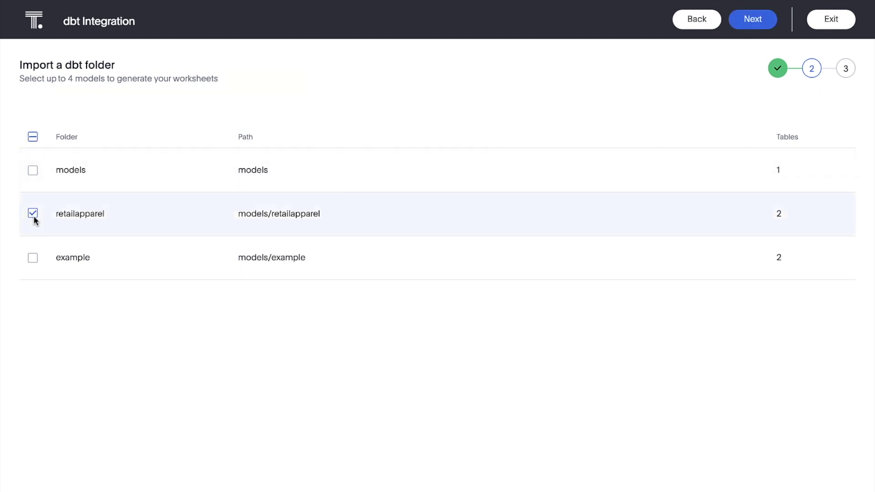
{"action": "left_click", "coordinate": [732, 21]}
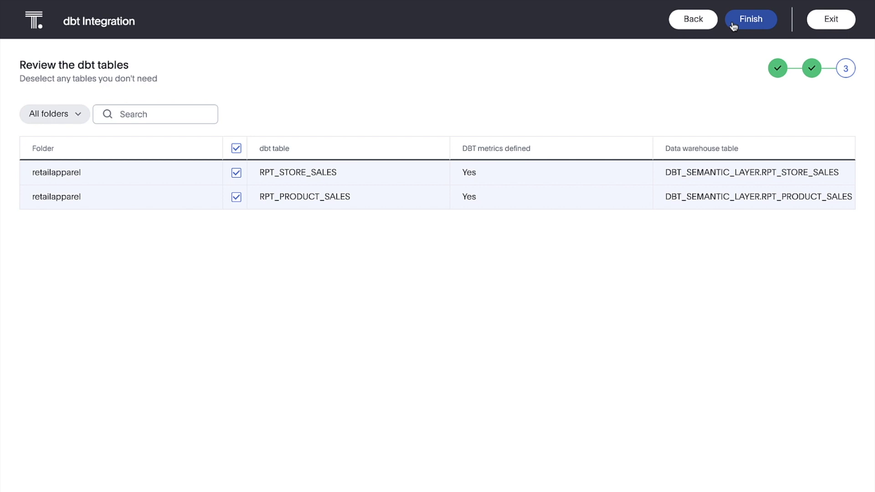
{"action": "left_click", "coordinate": [733, 26]}
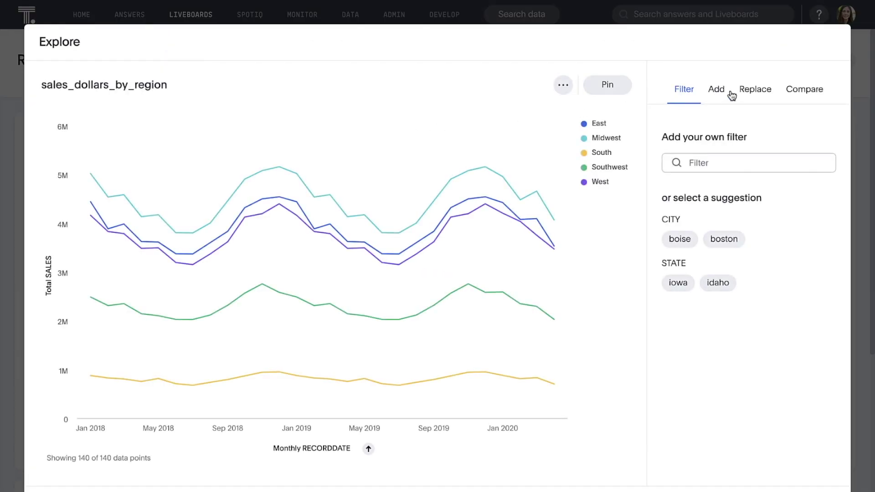
- Switch the sales_dollars_by_region chart's dates to quarterly
{"action": "left_click", "coordinate": [745, 91]}
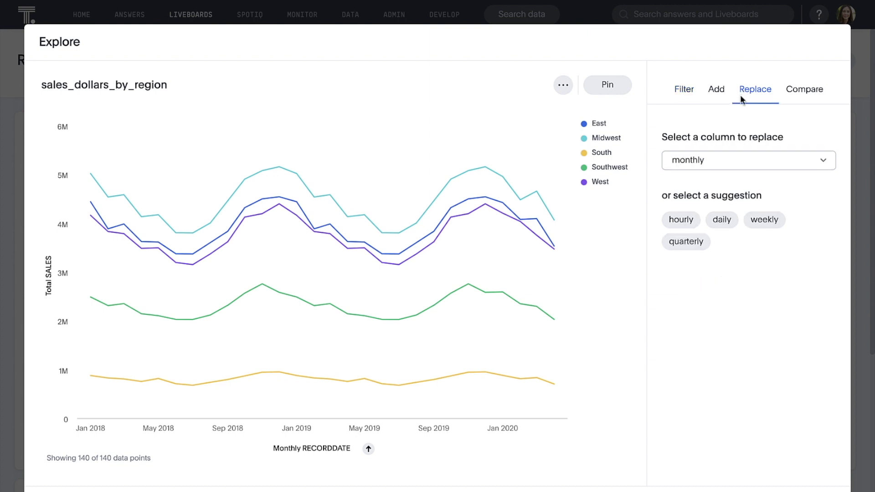
{"action": "left_click", "coordinate": [691, 245]}
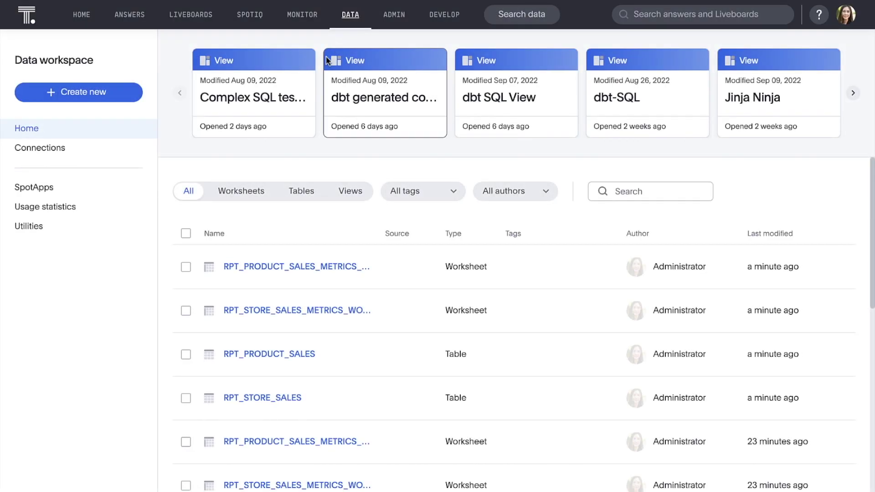
- Filter to worksheets, open RPT_PRODUCT_SALES_METRICS_WORKSHEET, and start a search on it
{"action": "left_click", "coordinate": [243, 193]}
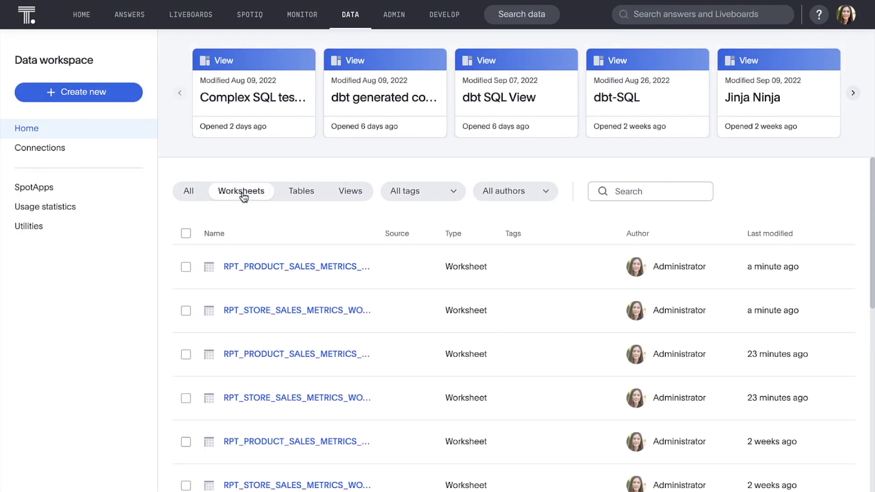
{"action": "left_click", "coordinate": [250, 265]}
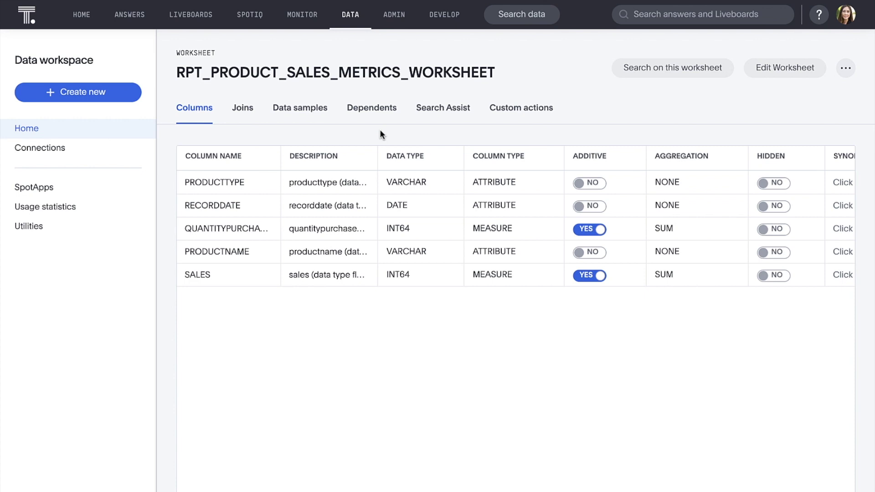
{"action": "left_click", "coordinate": [624, 68]}
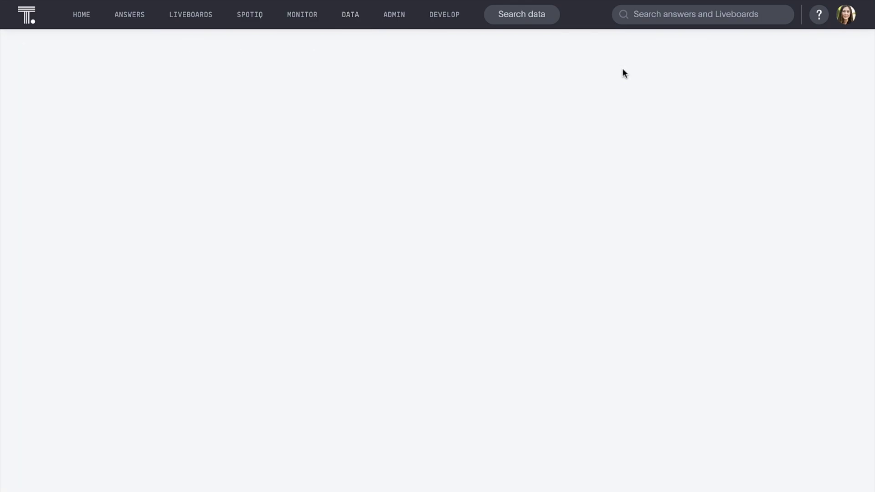
- Search 'QUANTITYPURCHASED by PRODUCTTYPE monthly' to chart monthly quantity per product type
{"action": "type", "text": "quanti"}
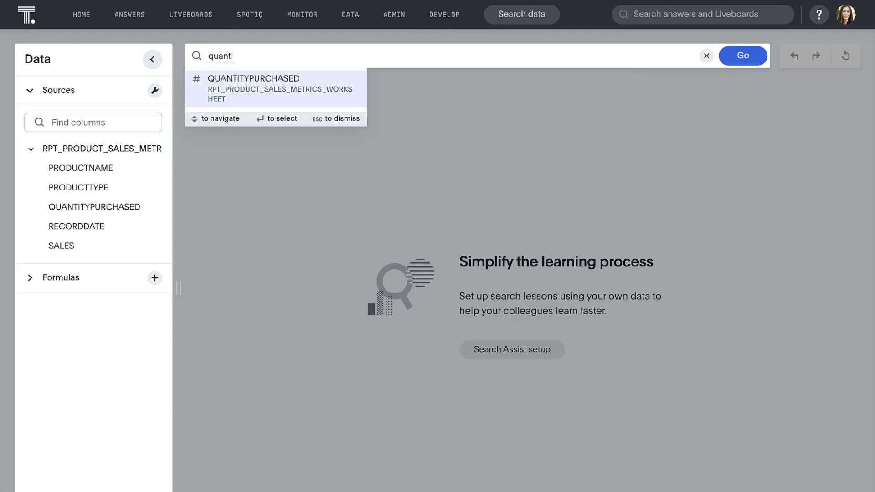
{"action": "key", "text": "Tab"}
{"action": "type", "text": "by product"}
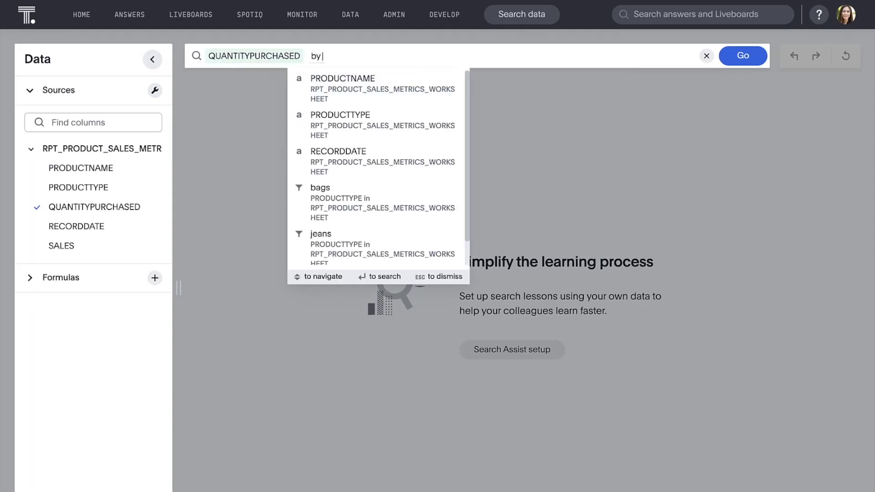
{"action": "key", "text": "Down"}
{"action": "key", "text": "Down"}
{"action": "key", "text": "Return"}
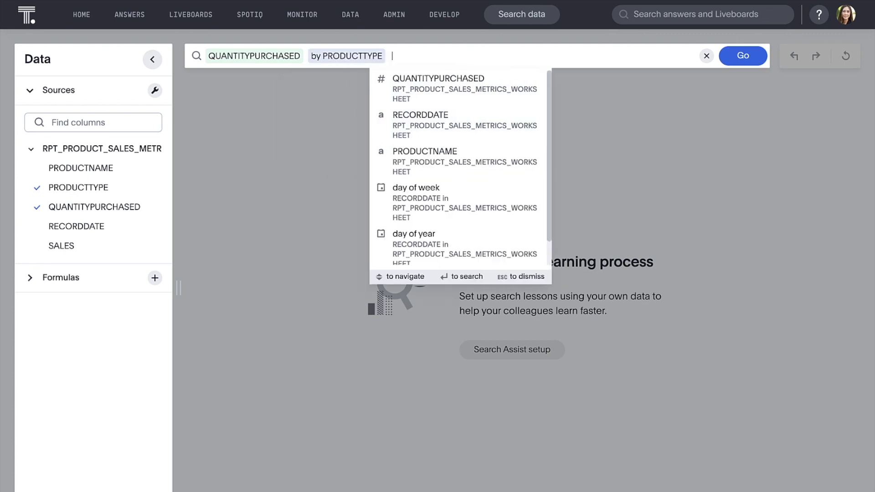
{"action": "type", "text": "monthly"}
{"action": "key", "text": "Return"}
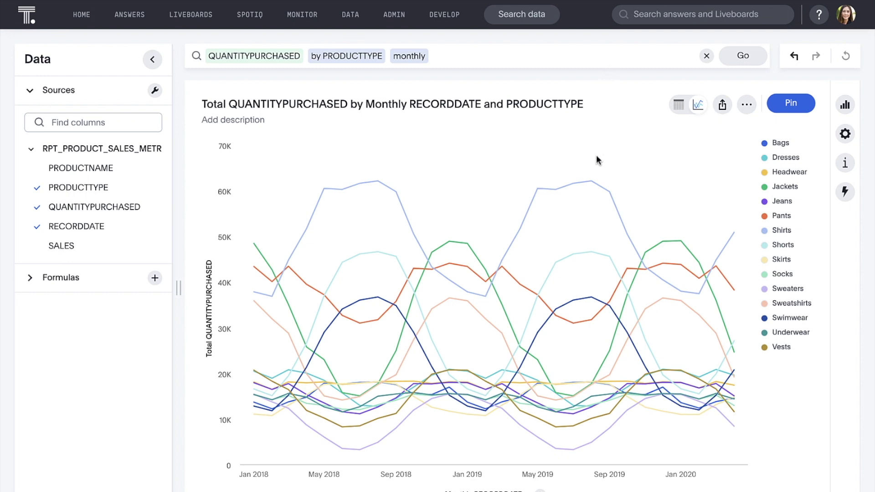
- Drill the Shirts August 2019 data point down by PRODUCTNAME
{"action": "mouse_move", "coordinate": [591, 184]}
{"action": "right_click", "coordinate": [592, 183]}
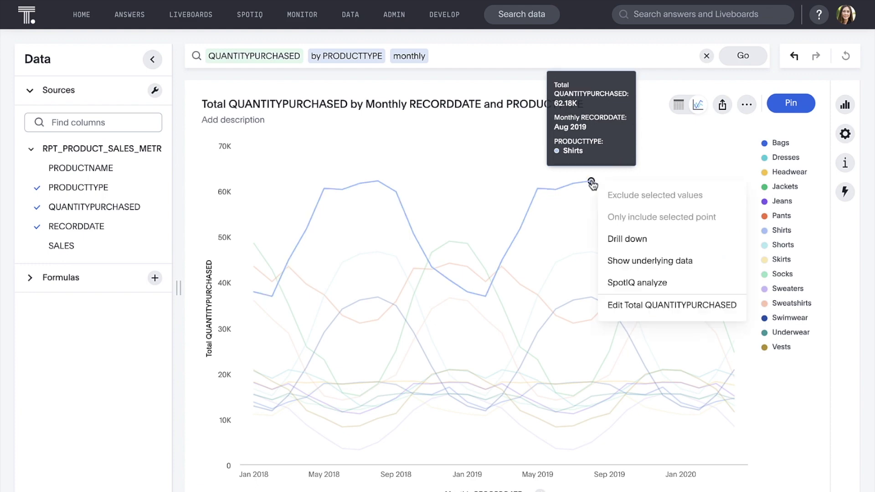
{"action": "left_click", "coordinate": [626, 239]}
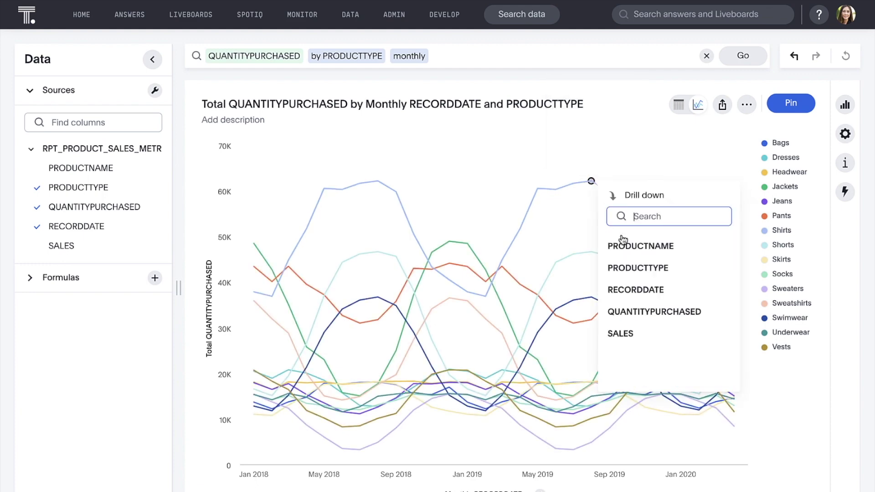
{"action": "left_click", "coordinate": [623, 247]}
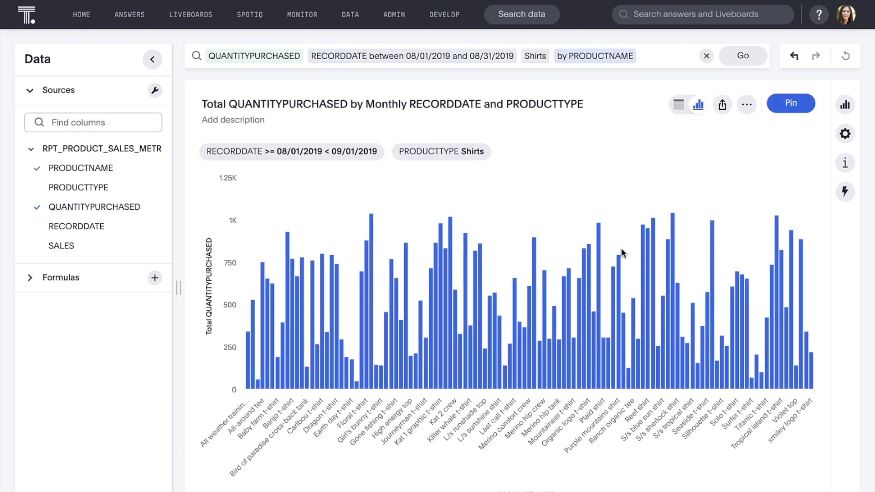
- Add 'top 12' to the search to keep the 12 highest-quantity shirts
{"action": "left_click", "coordinate": [652, 57]}
{"action": "type", "text": "top"}
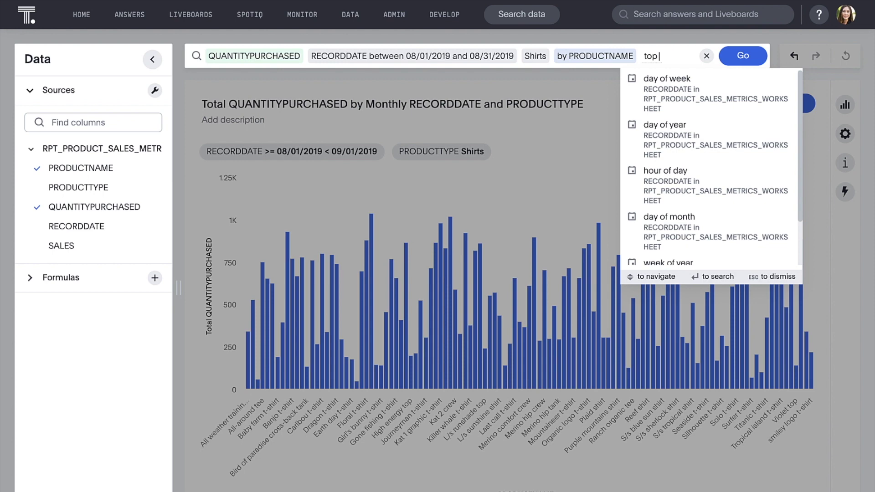
{"action": "type", "text": " 12"}
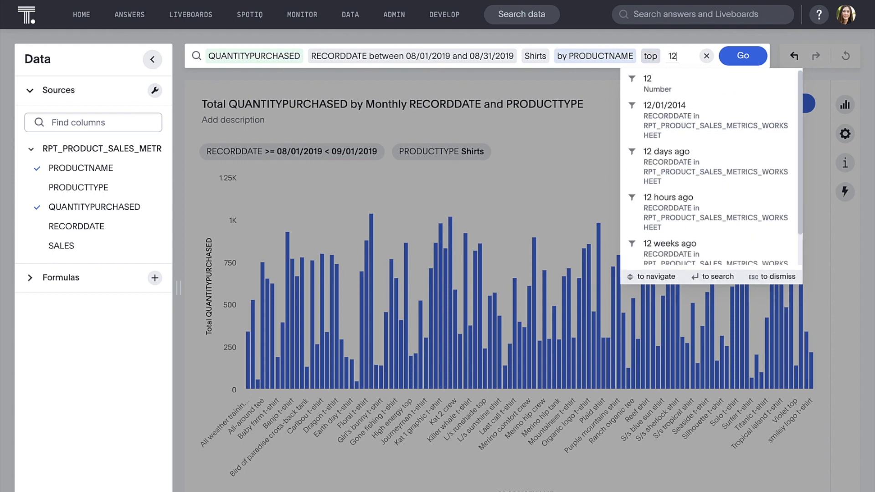
{"action": "key", "text": "Return"}
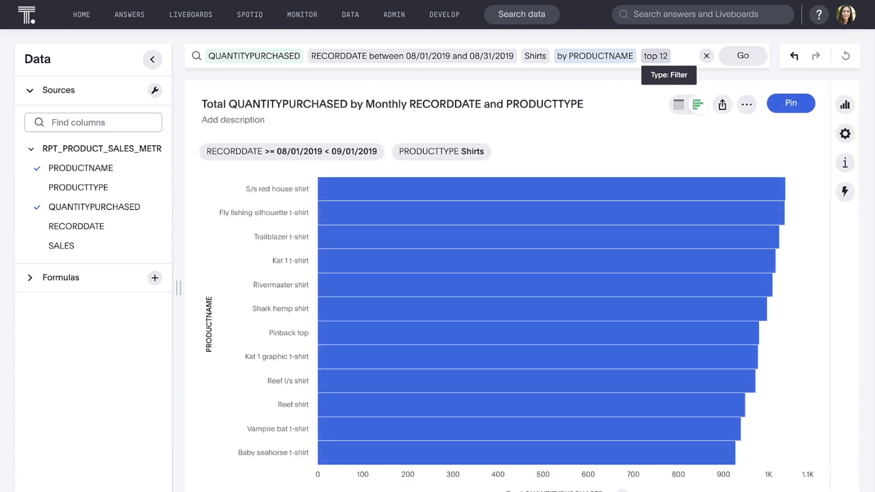
{"action": "mouse_move", "coordinate": [611, 190]}
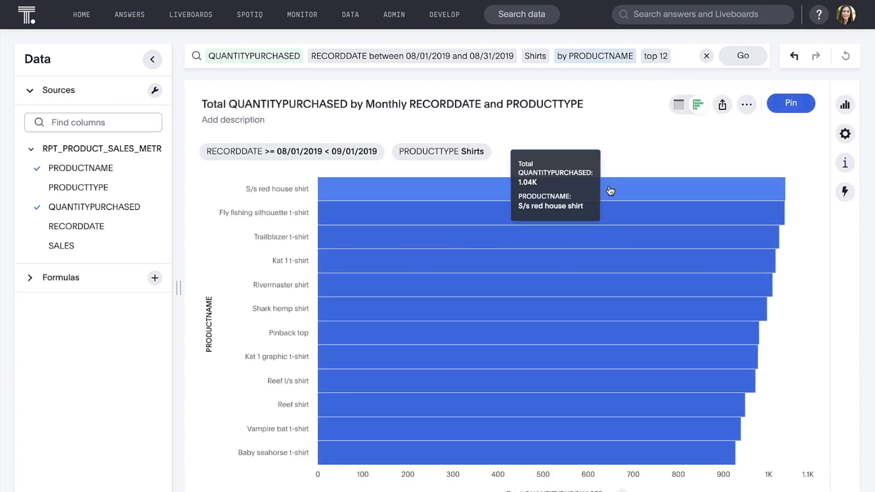
- Open the More actions menu above the top 12 shirts bar chart
{"action": "left_click", "coordinate": [746, 106]}
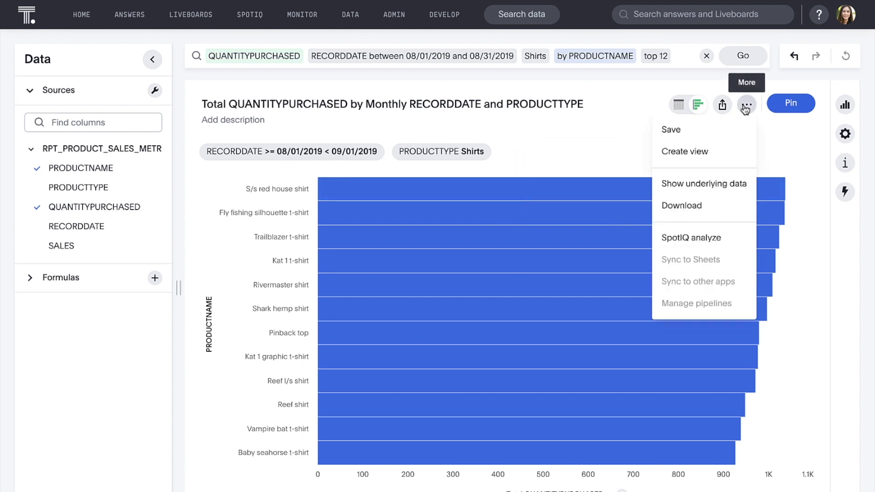